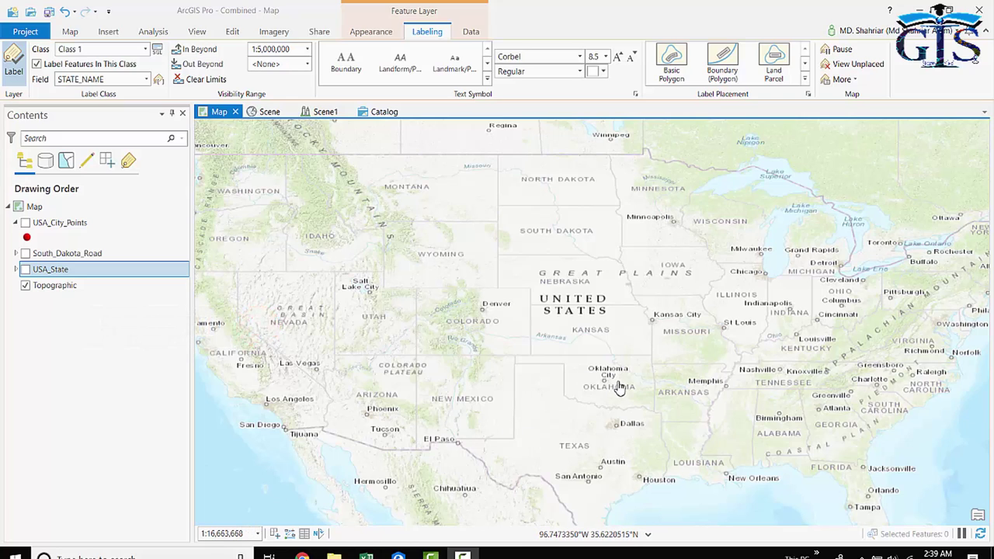
scroll(618, 388, "down", 2)
scroll(619, 388, "down", 2)
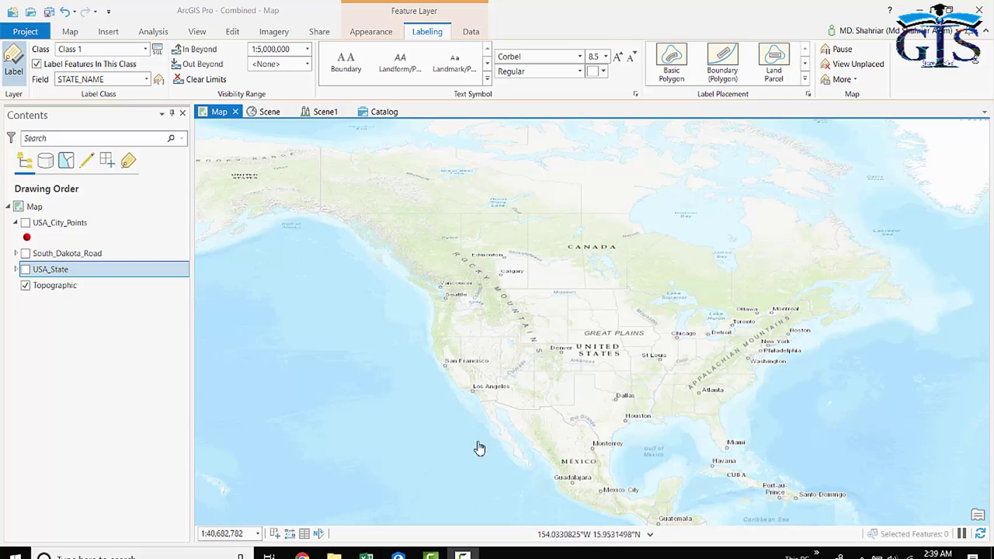
scroll(605, 397, "up", 1)
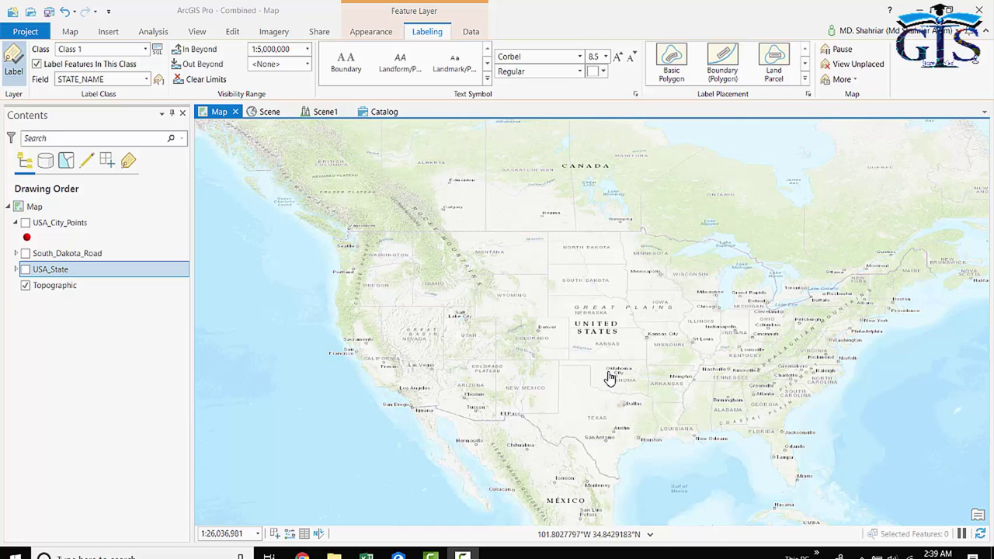
scroll(610, 378, "up", 2)
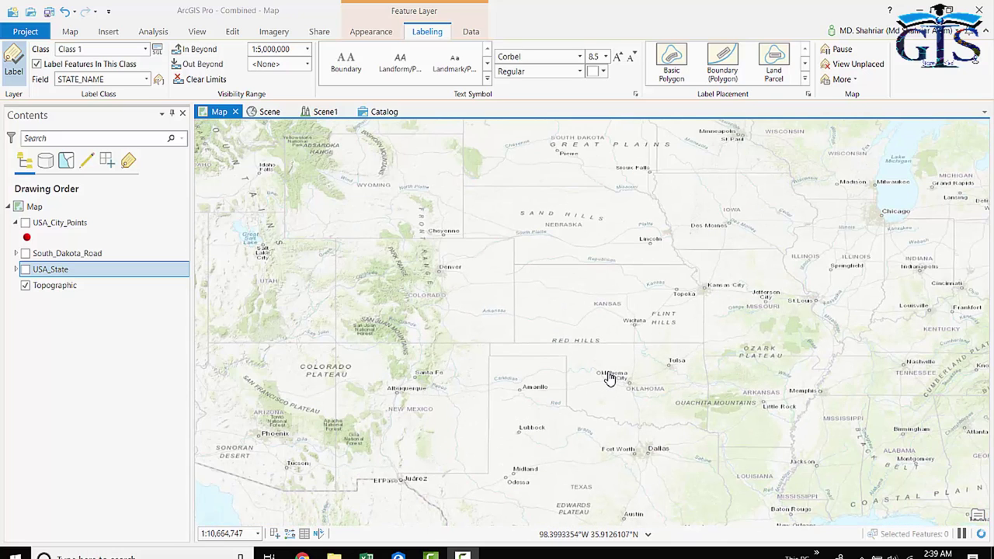
scroll(616, 326, "up", 1)
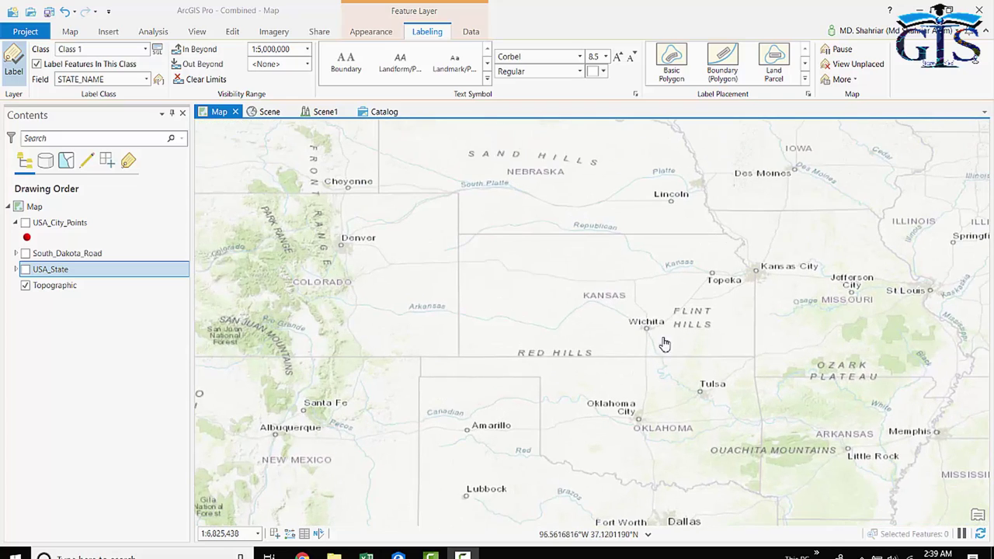
scroll(662, 351, "up", 2)
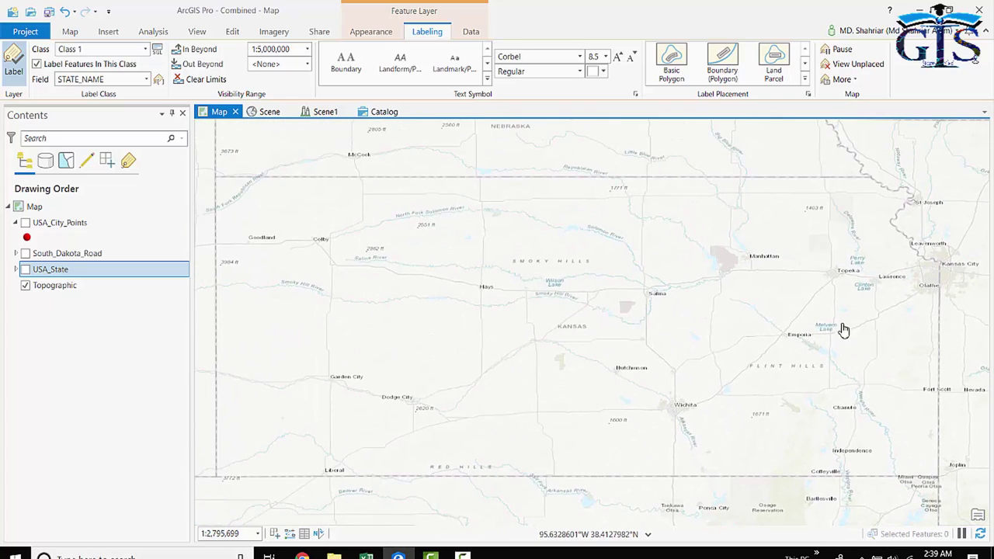
scroll(642, 374, "down", 3)
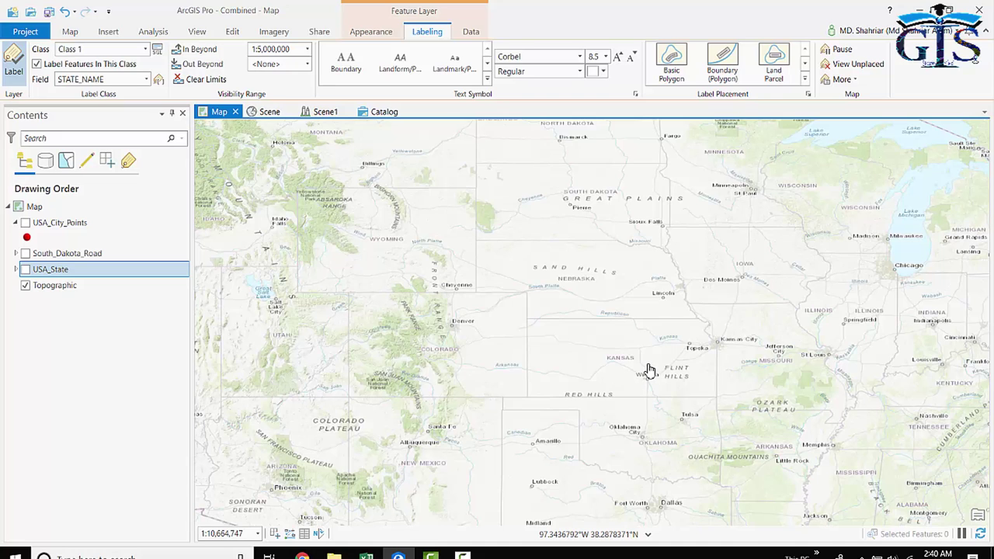
scroll(579, 305, "up", 2)
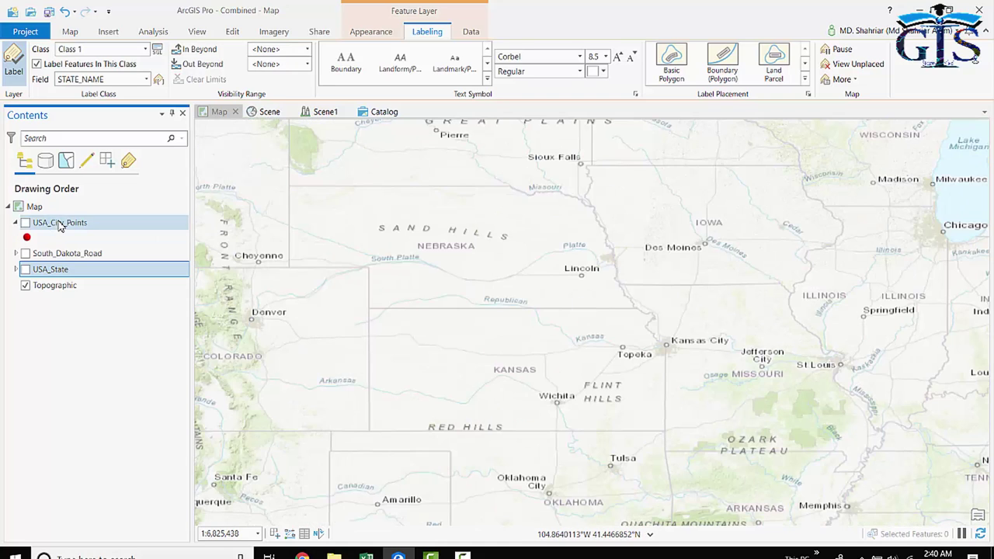
- Show the USA_State layer and zoom in and out to confirm state names label at every scale
left_click(25, 270)
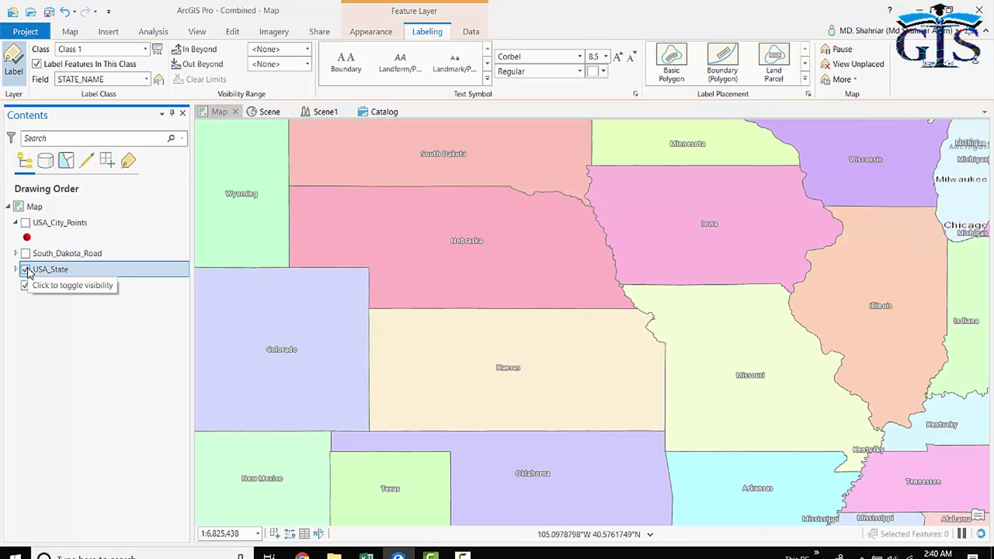
scroll(462, 255, "up", 1)
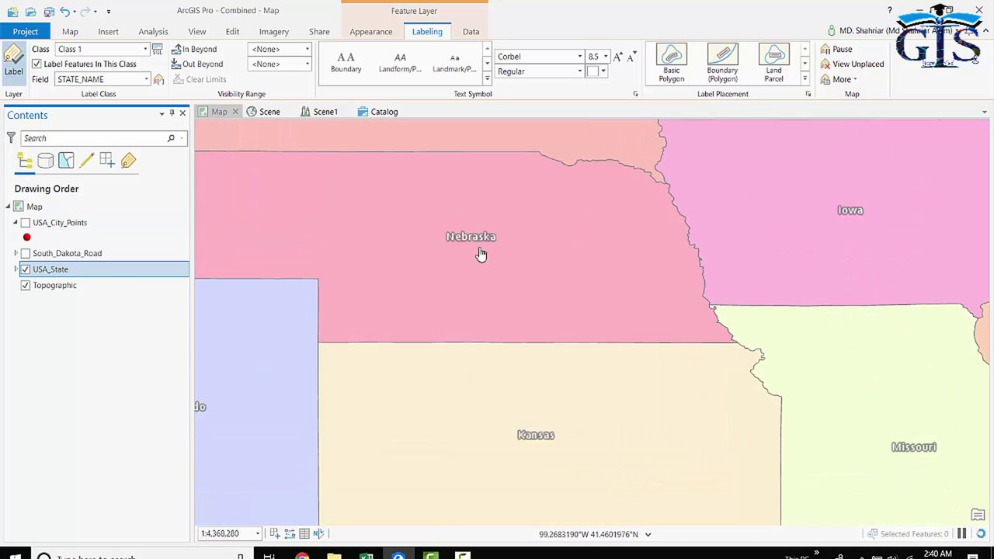
scroll(562, 291, "up", 1)
scroll(562, 291, "up", 2)
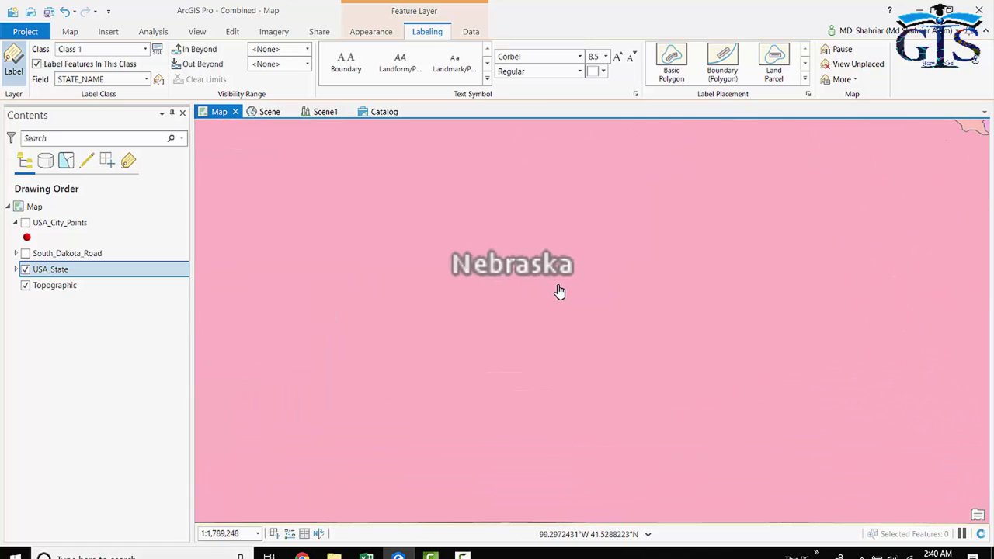
scroll(557, 292, "up", 4)
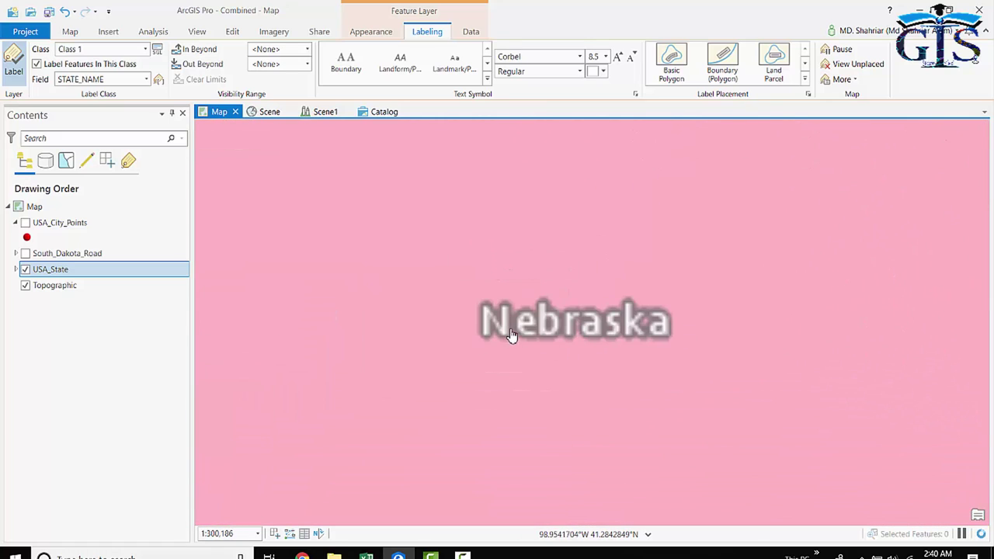
scroll(585, 314, "down", 4)
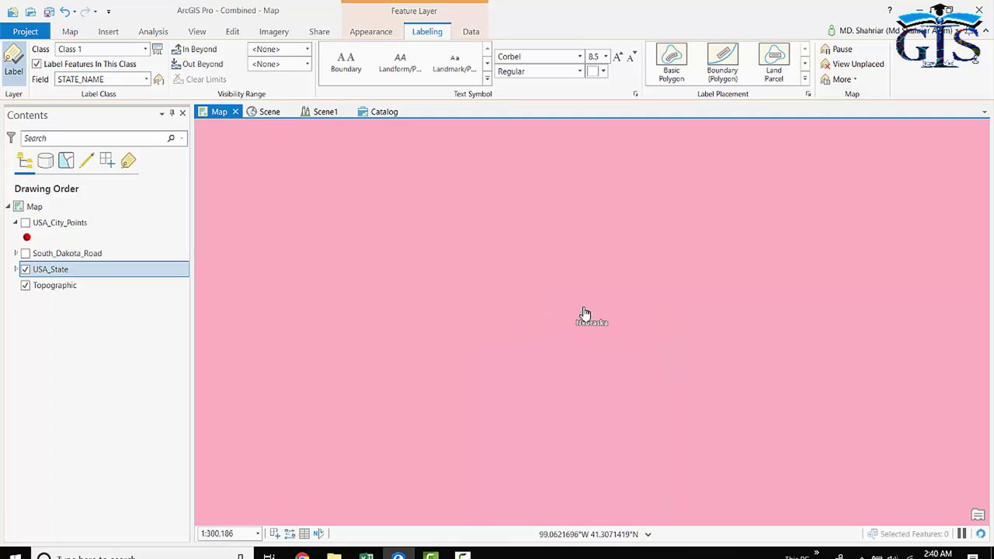
scroll(585, 314, "down", 8)
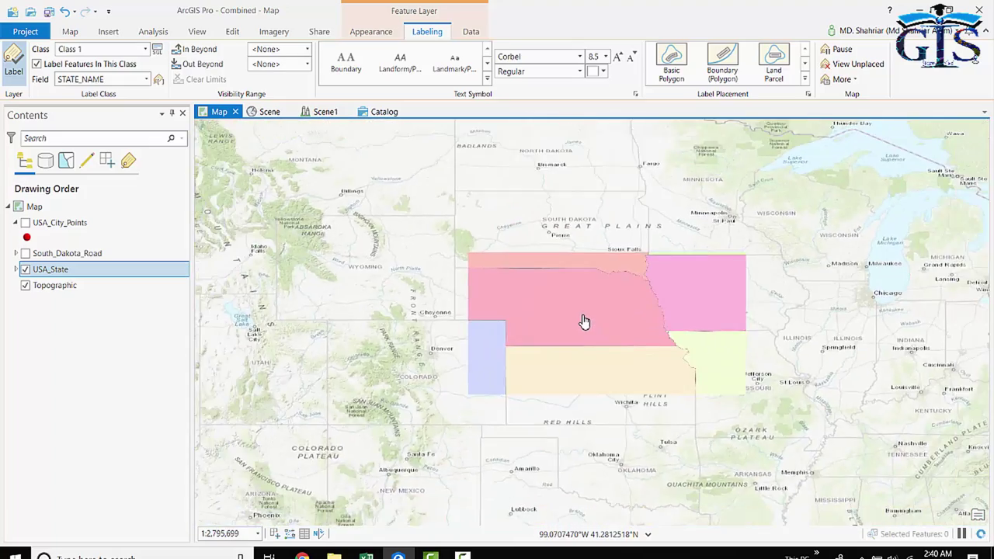
scroll(585, 326, "down", 2)
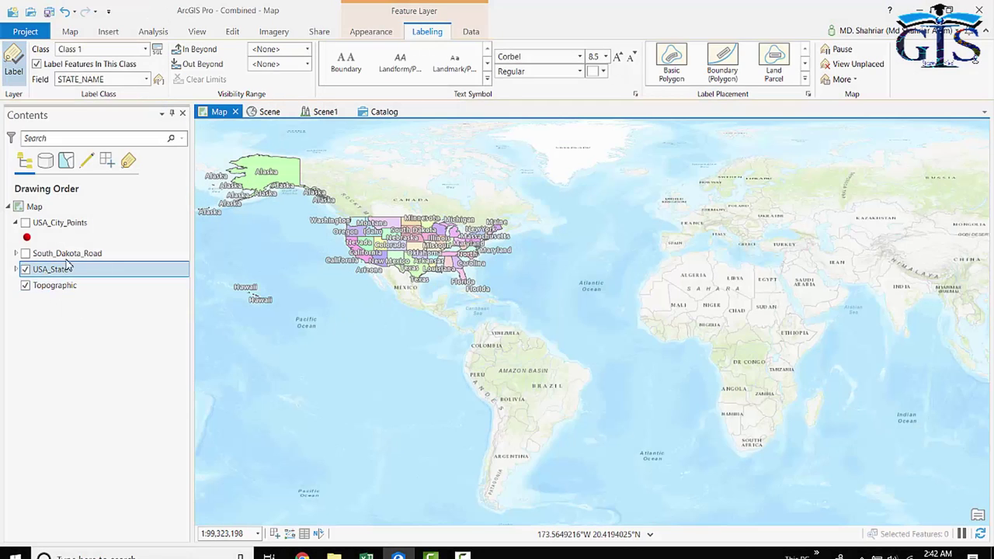
- Switch the USA_State layer off in Contents
left_click(25, 269)
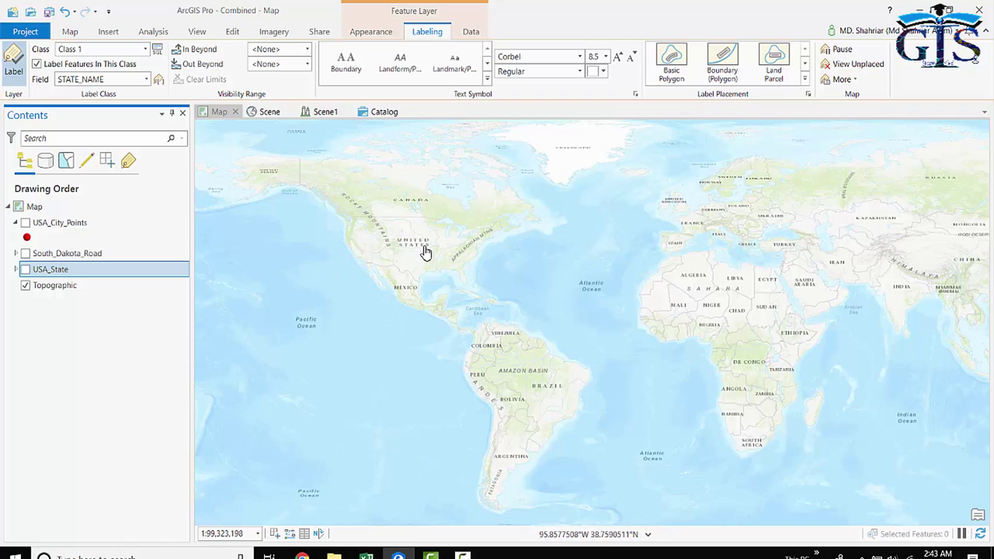
left_click(25, 269)
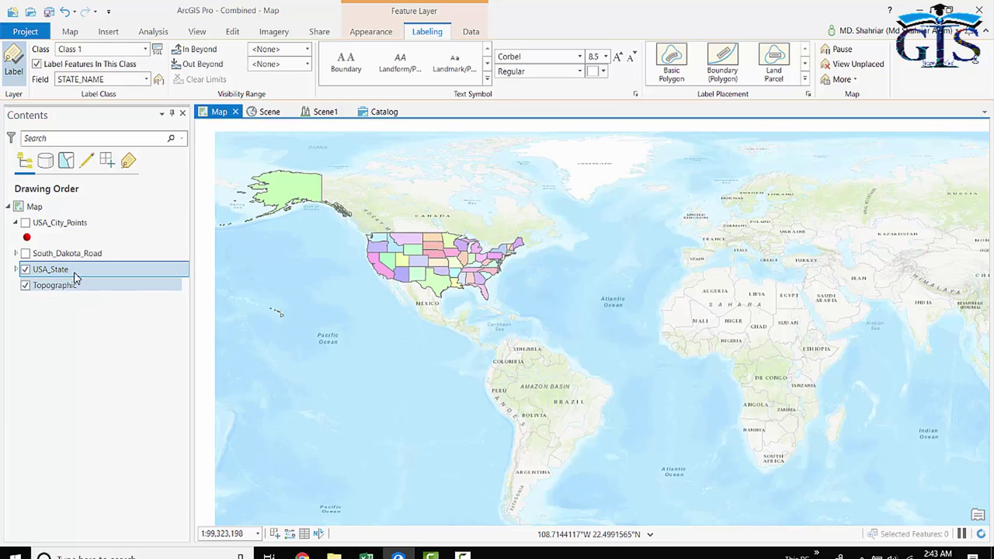
left_click(25, 269)
- Zoom into central Kansas until the map scale reads about 1:1,145,119
scroll(346, 260, "up", 3)
left_click_drag(513, 383, 519, 390)
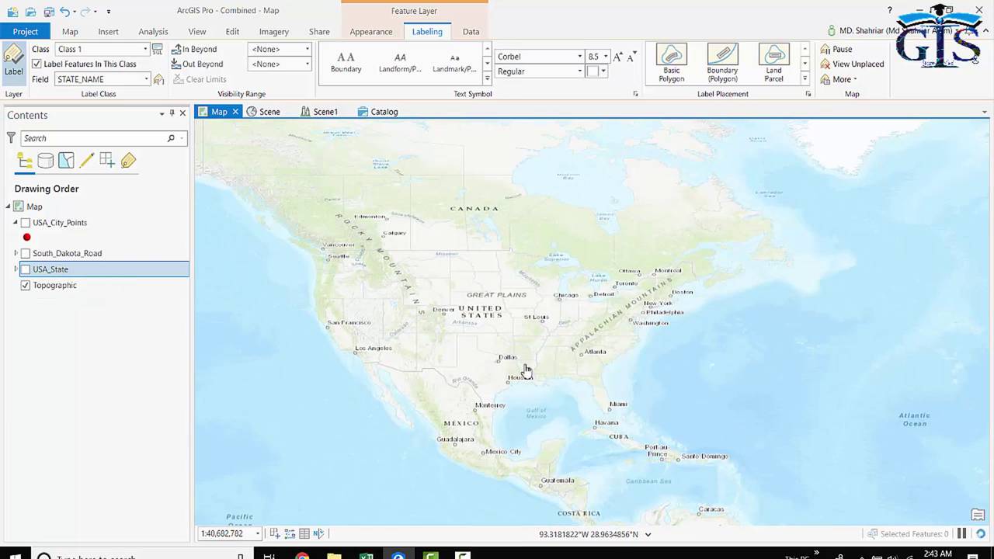
scroll(521, 365, "up", 5)
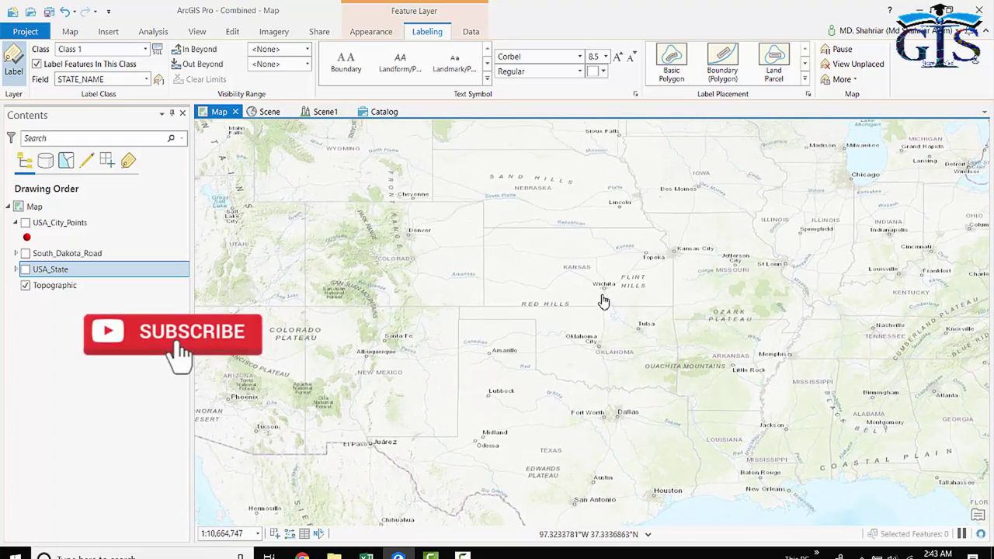
scroll(610, 336, "up", 5)
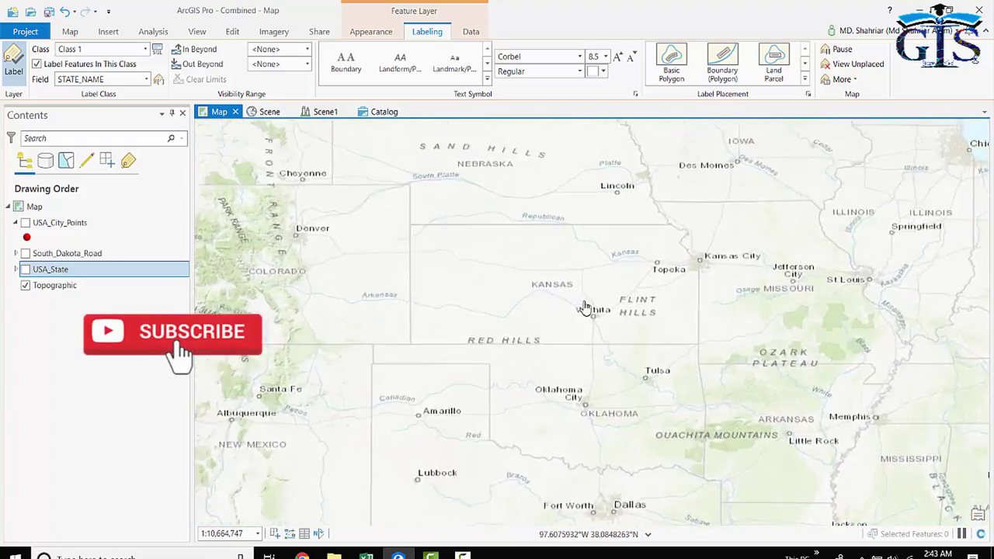
scroll(612, 352, "up", 3)
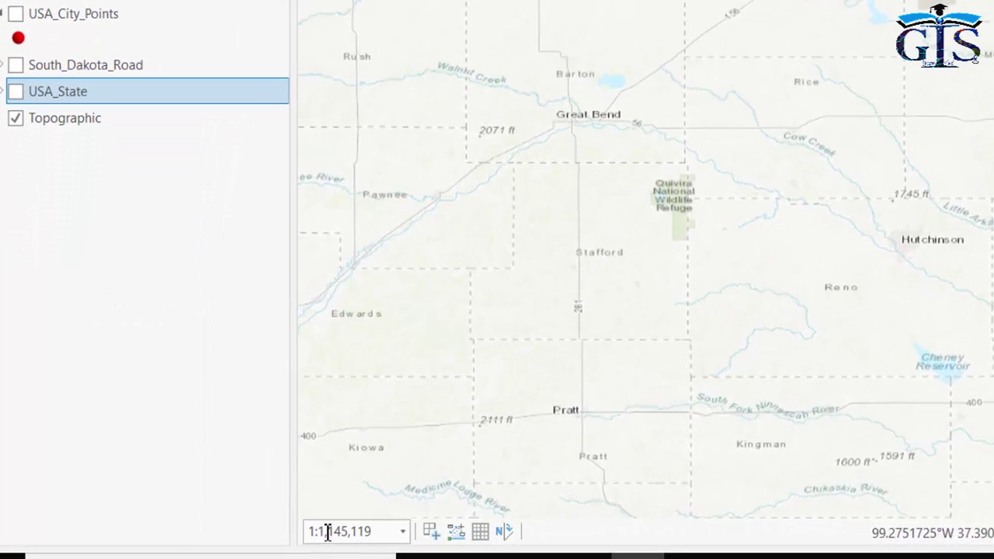
- Copy the current map scale 1:1,145,119 from the status bar scale box
left_click(328, 531)
right_click(356, 537)
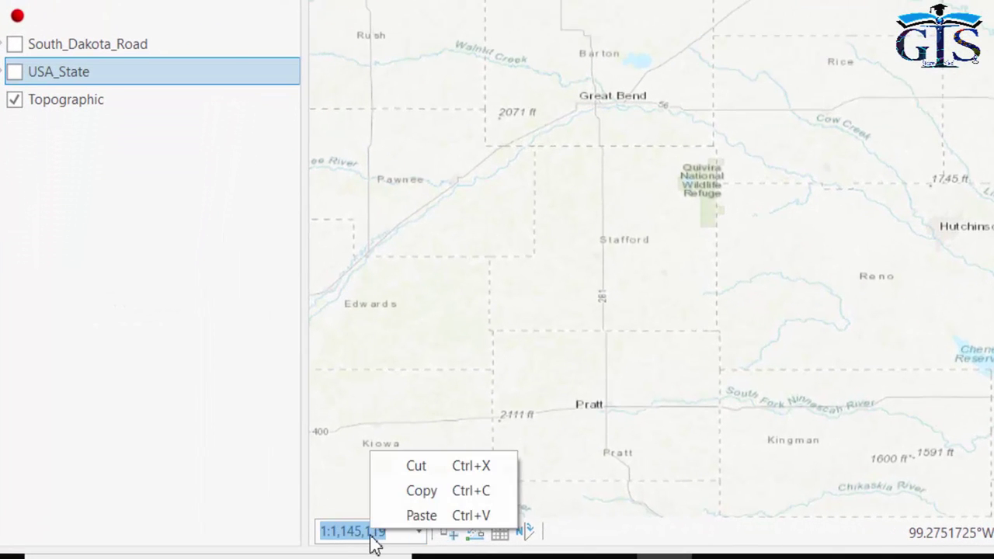
left_click(421, 491)
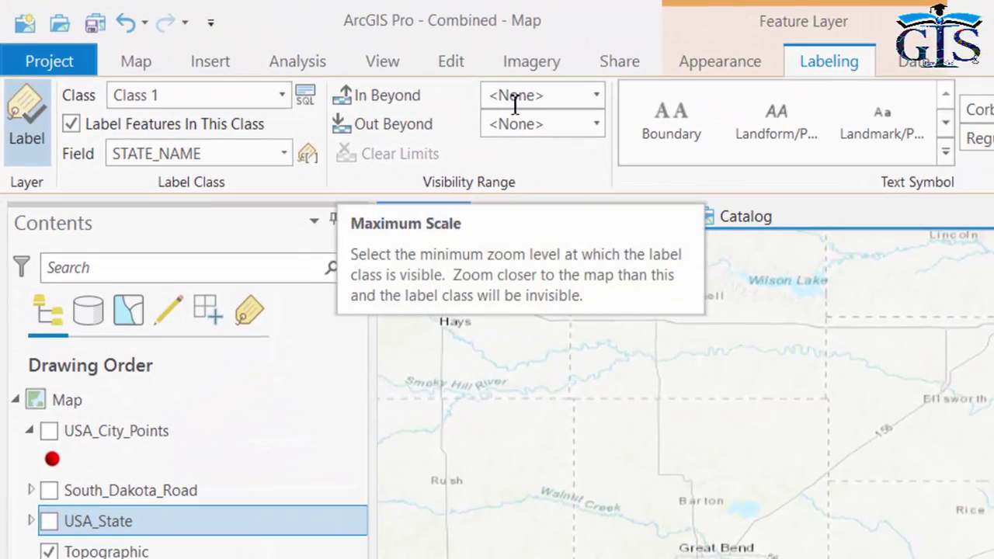
- Set the label In Beyond limit to 1:1,145,119 and turn the USA_State layer on
left_click(558, 98)
right_click(541, 103)
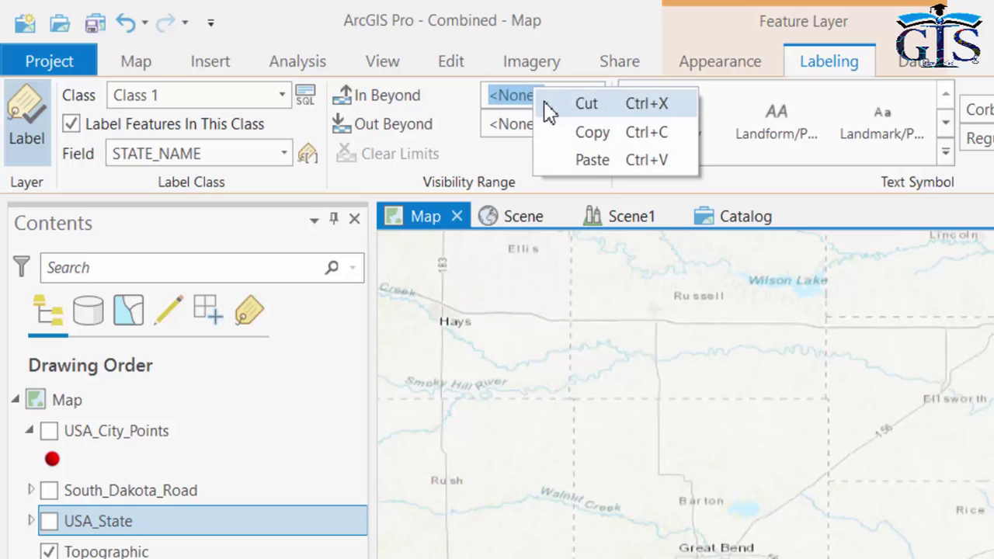
left_click(592, 159)
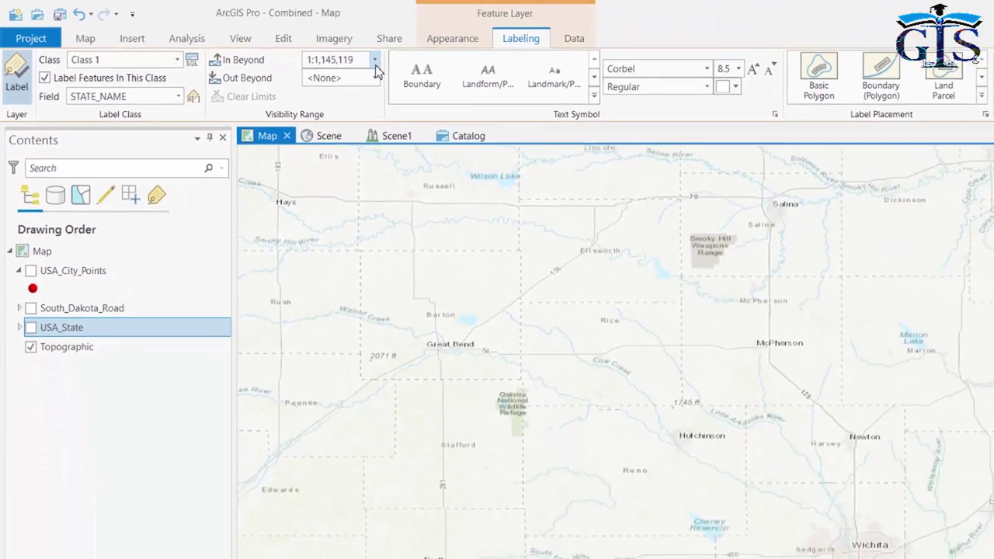
left_click(598, 95)
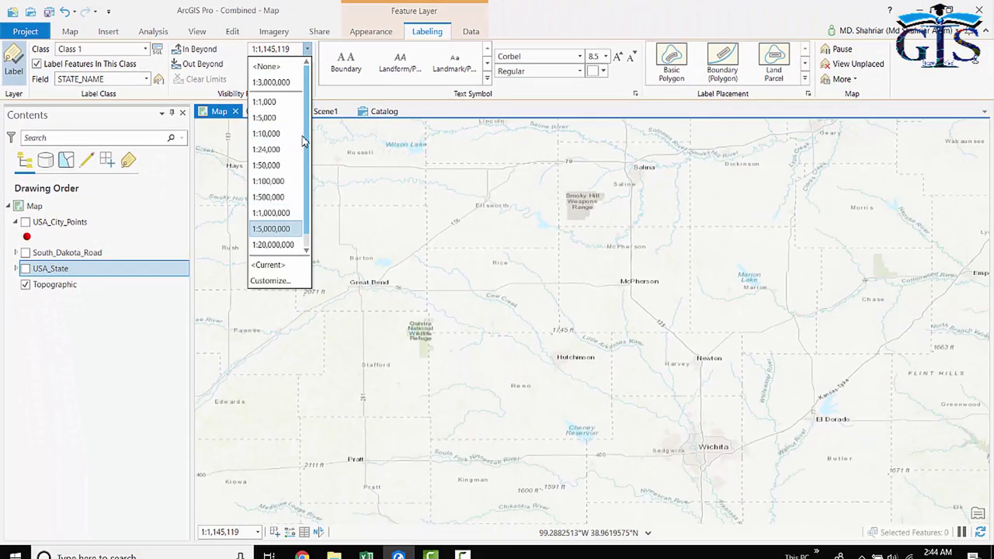
left_click(524, 111)
left_click(25, 268)
- Zoom in and out to check state names appear only beyond 1:1,145,119
scroll(567, 335, "down", 3)
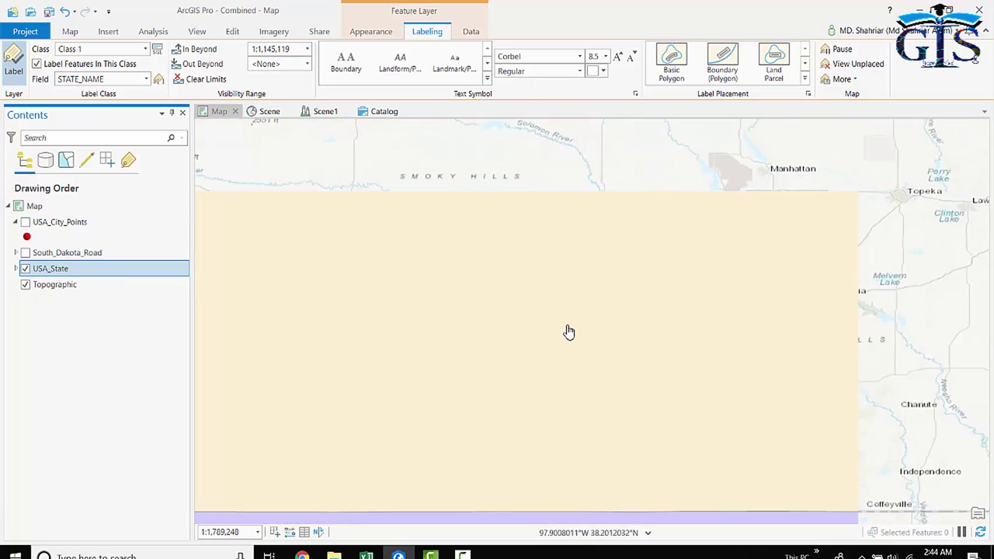
scroll(558, 335, "down", 2)
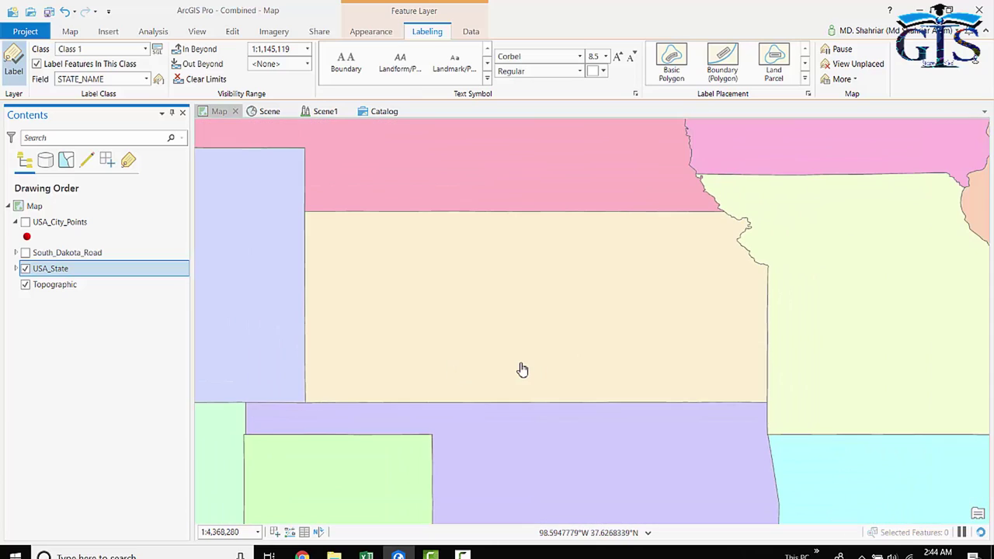
scroll(528, 329, "up", 2)
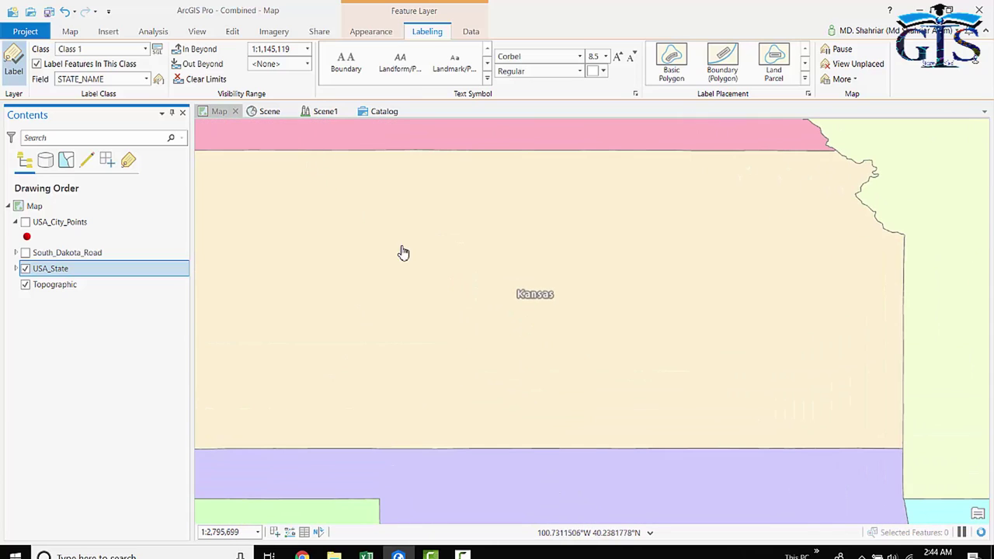
scroll(427, 262, "up", 3)
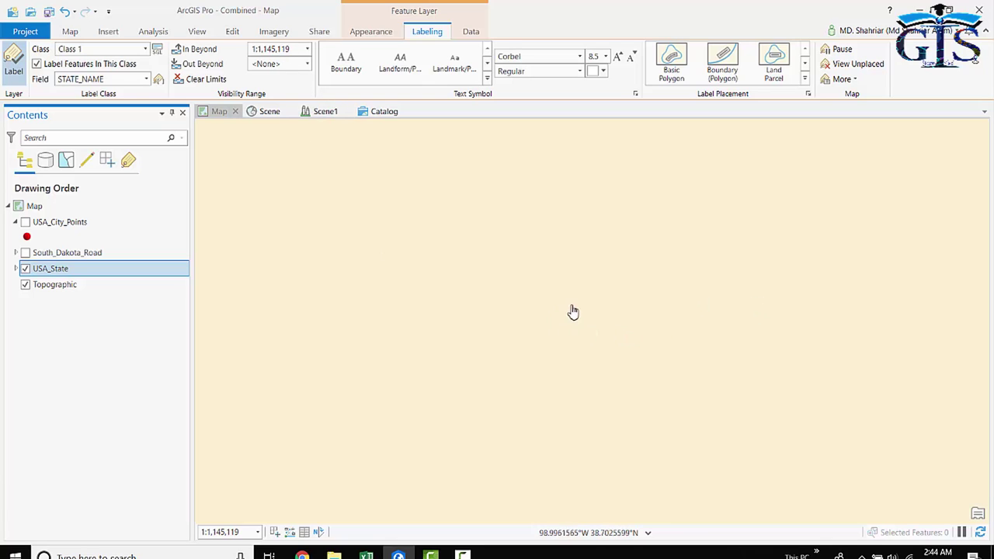
scroll(615, 337, "down", 4)
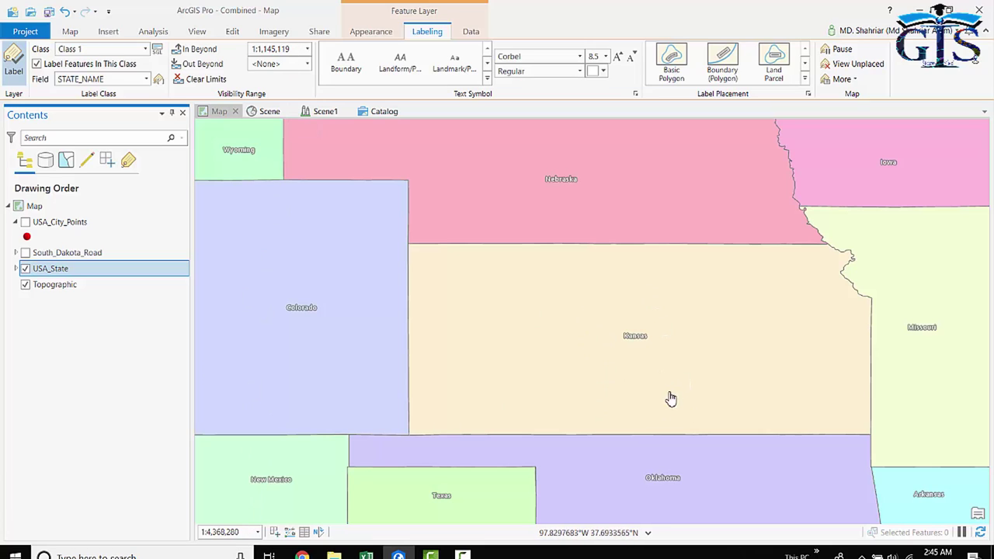
scroll(645, 359, "down", 2)
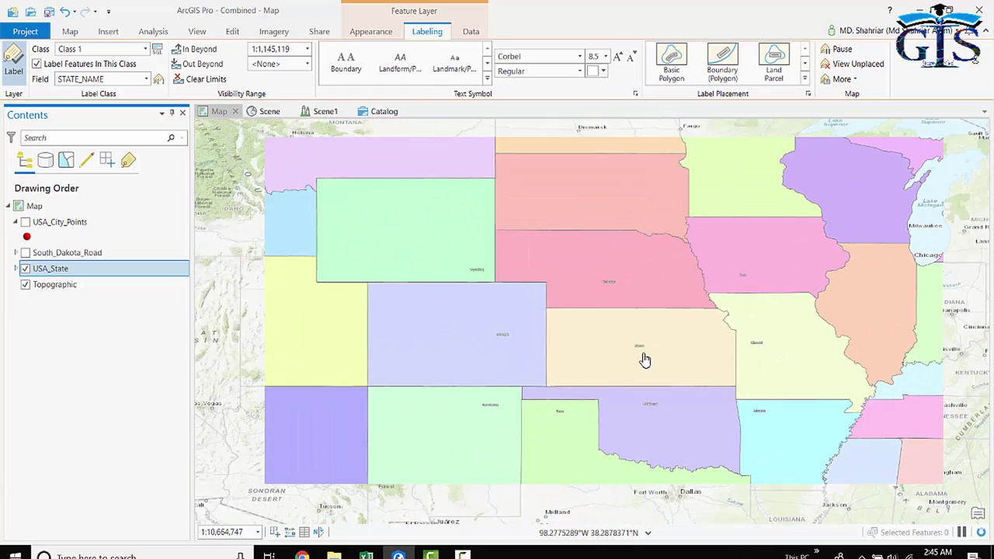
scroll(645, 359, "down", 2)
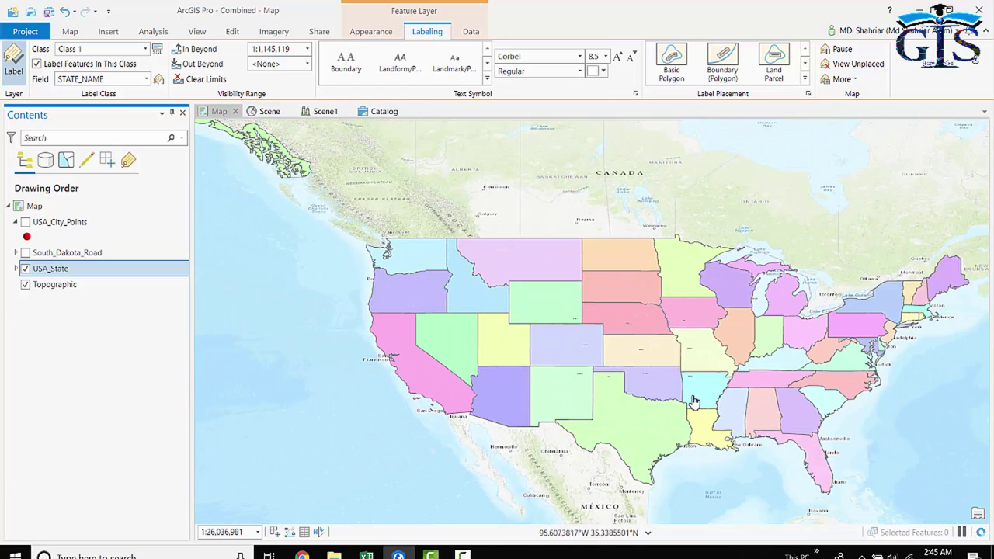
- Hide the USA_State layer and zoom out to about 1:40,682,782 over North America
left_click(25, 268)
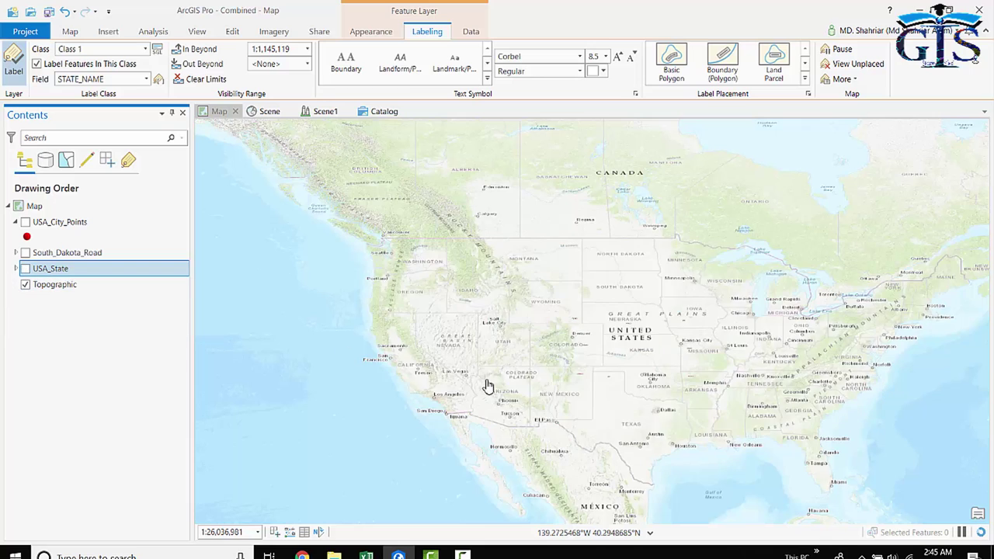
scroll(608, 407, "down", 3)
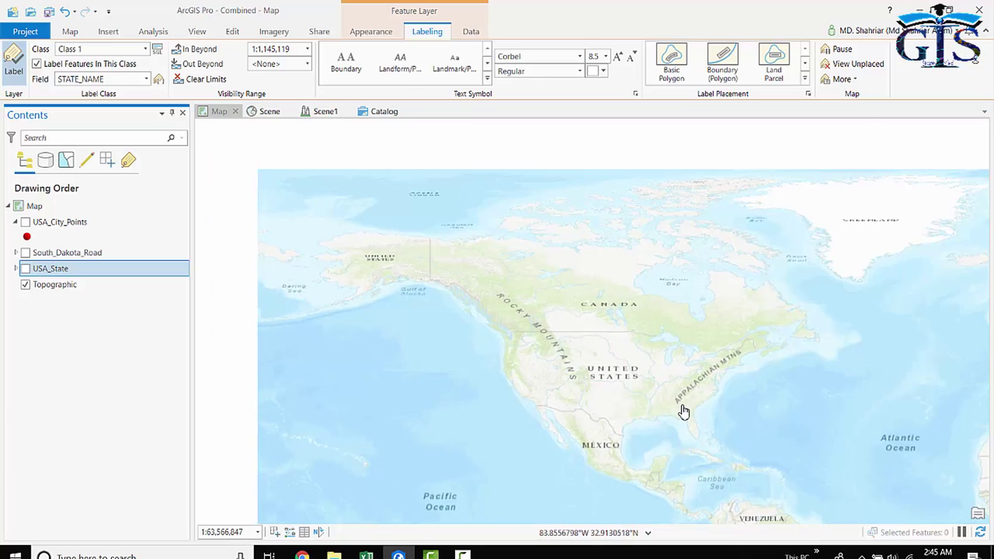
scroll(683, 412, "up", 2)
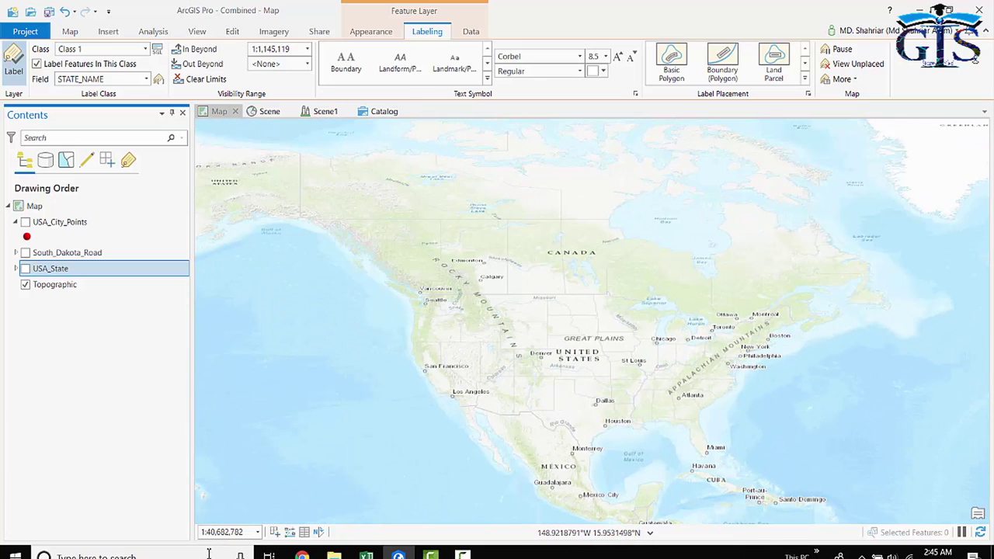
- Copy the current map scale 1:40,682,782 from the status bar scale box
left_click(247, 532)
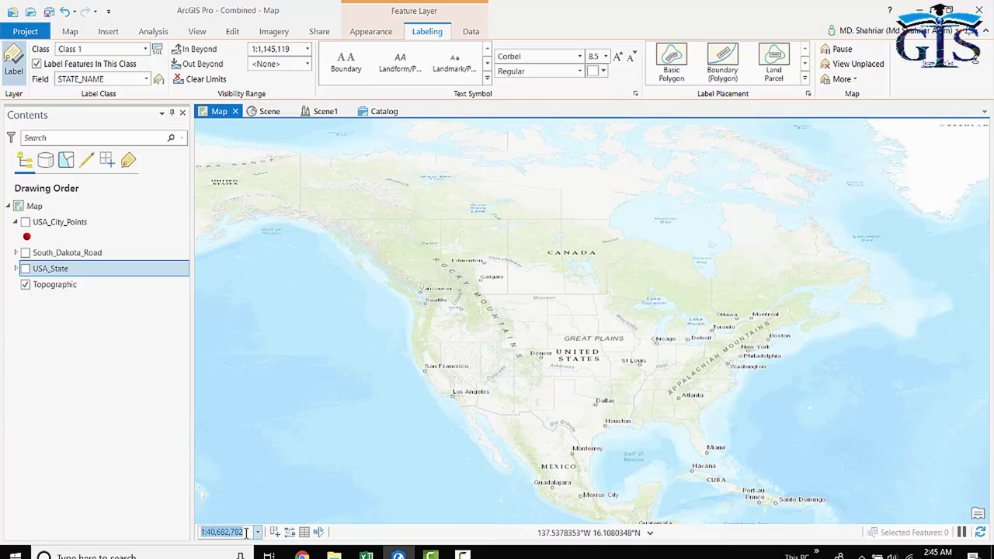
right_click(231, 536)
left_click(264, 508)
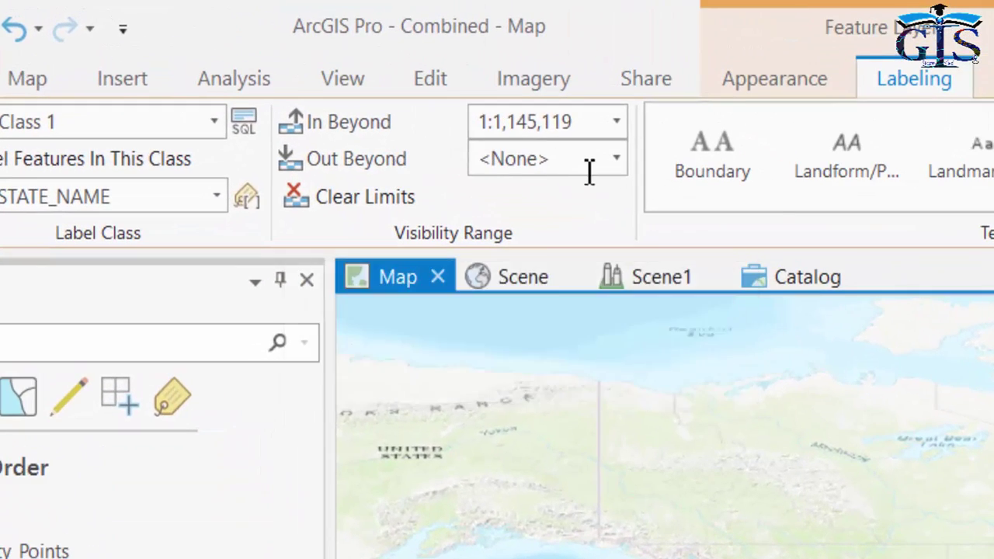
- Set the label Out Beyond limit to 1:40,682,782 and show the USA_State layer again
left_click(323, 75)
key("ctrl+v")
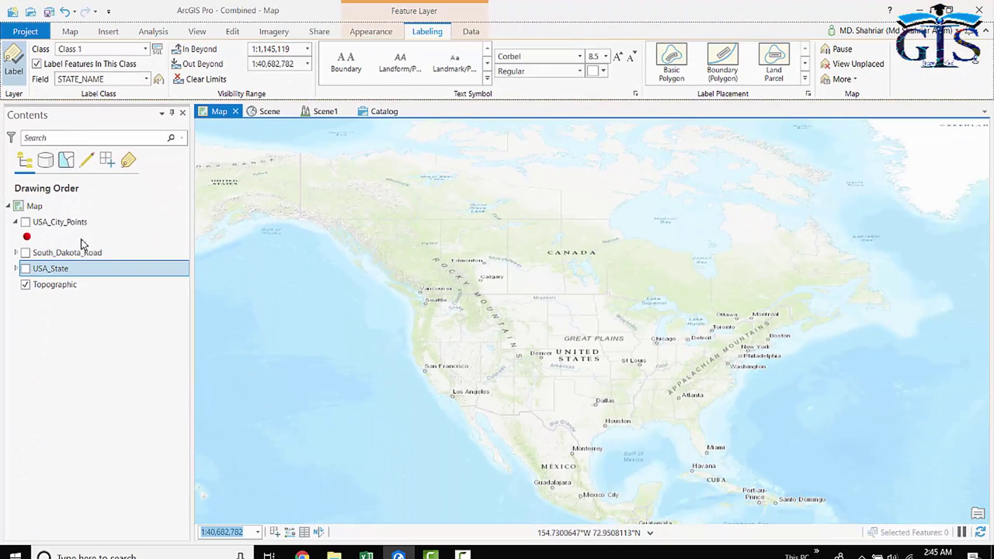
left_click(25, 269)
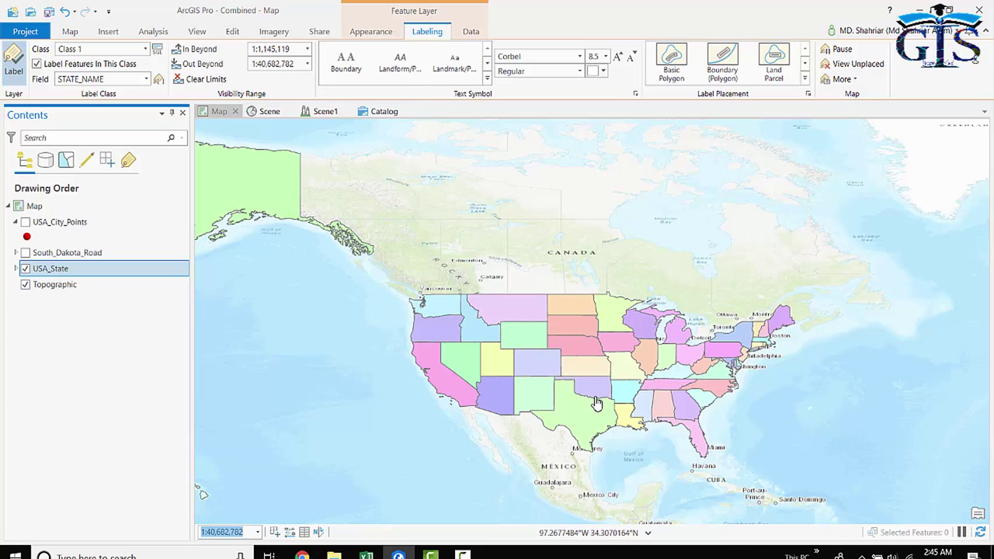
scroll(608, 412, "up", 2)
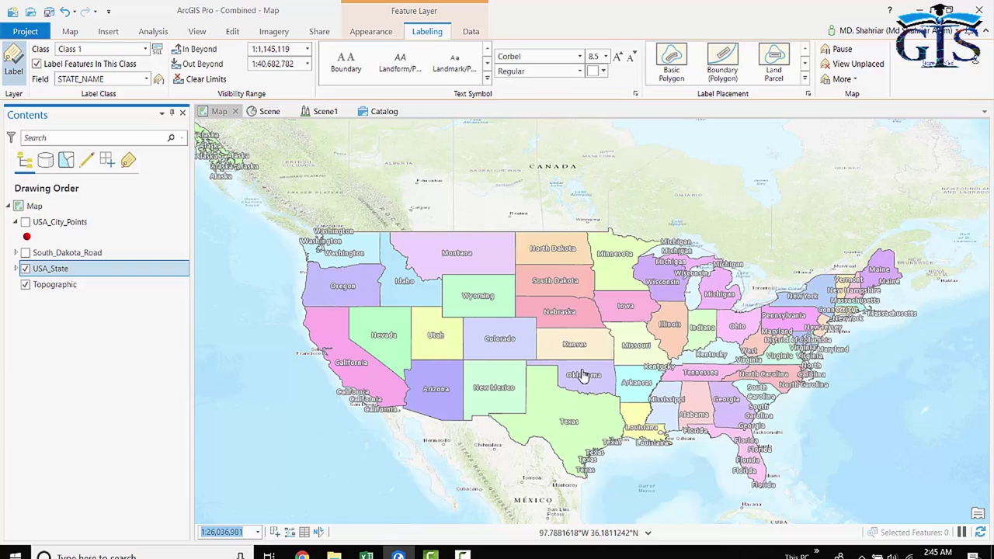
scroll(584, 375, "up", 2)
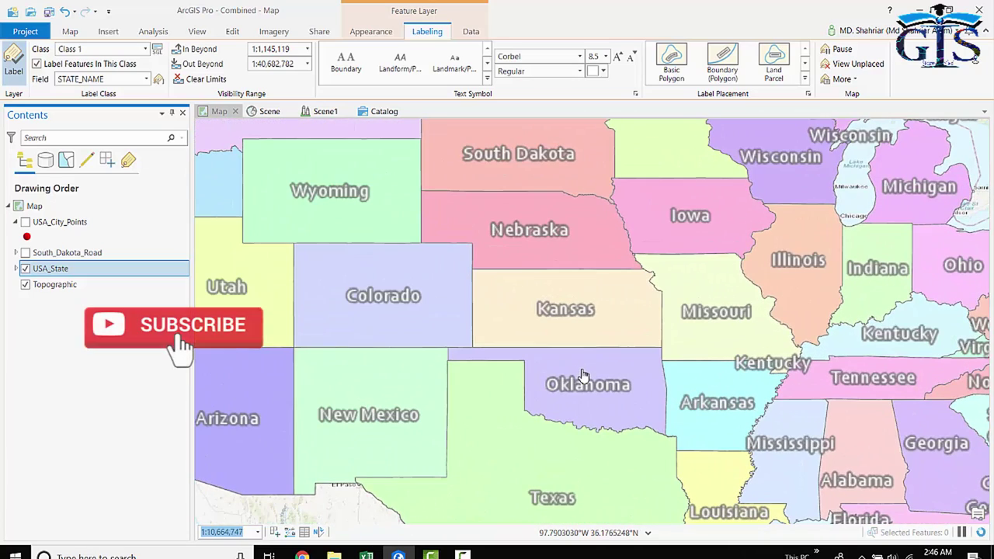
scroll(584, 375, "up", 5)
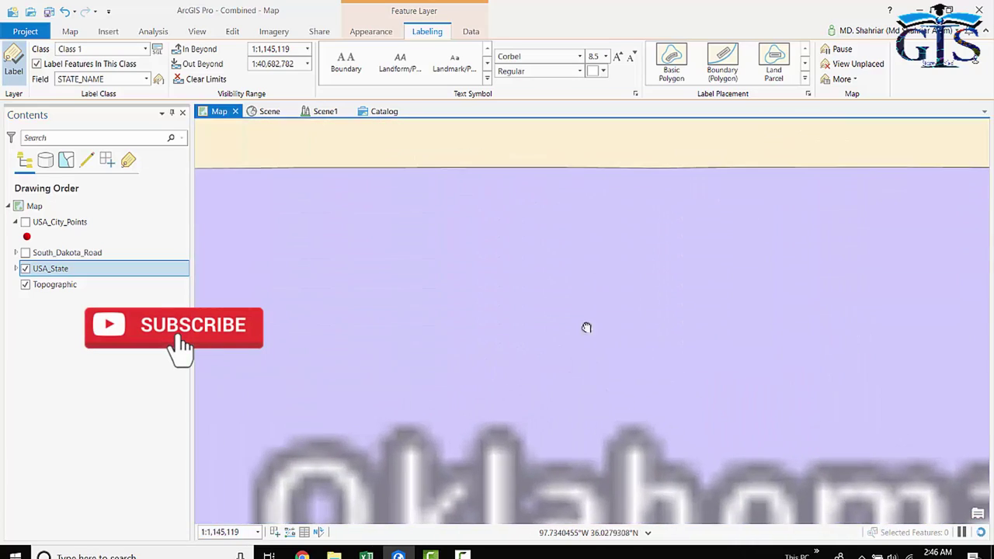
scroll(622, 347, "down", 2)
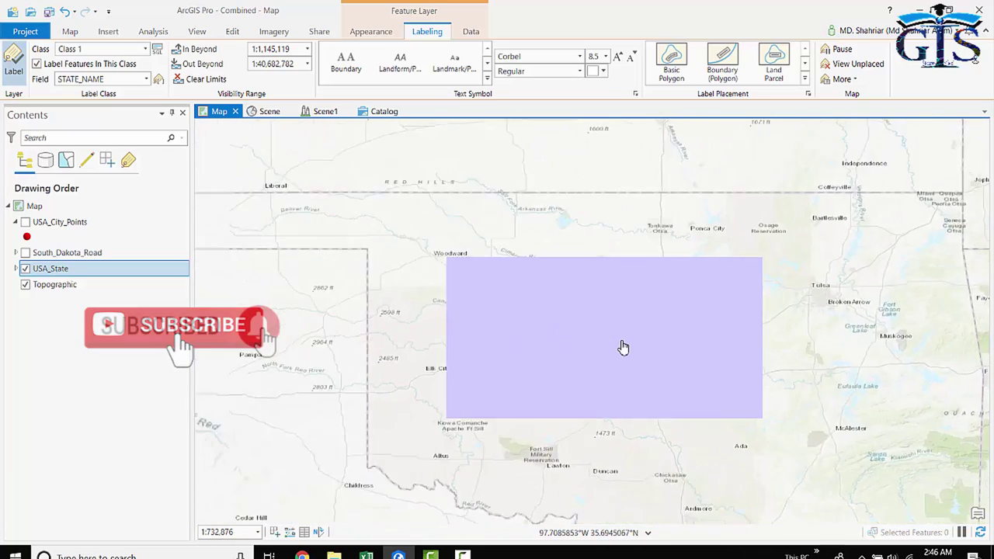
scroll(623, 348, "down", 4)
scroll(668, 313, "up", 3)
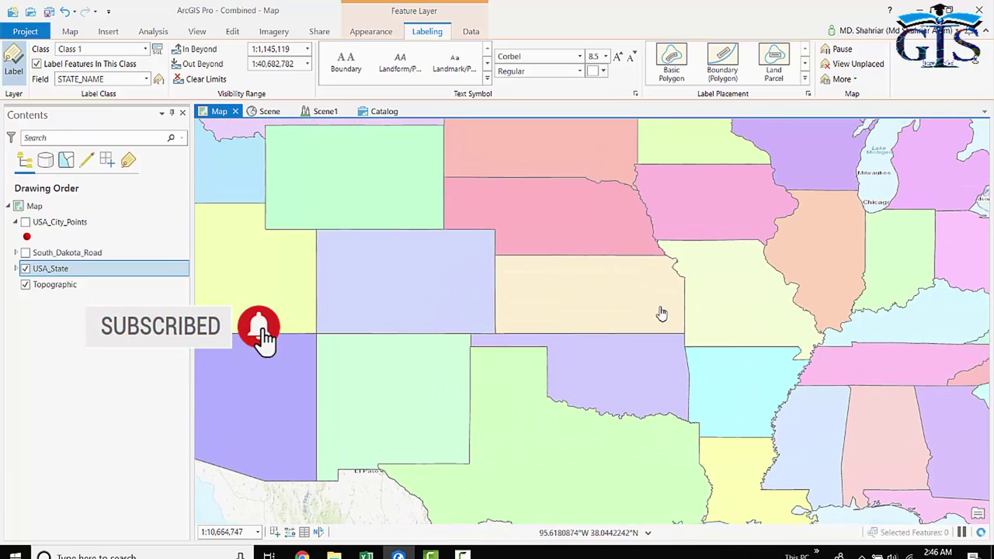
scroll(608, 340, "down", 1)
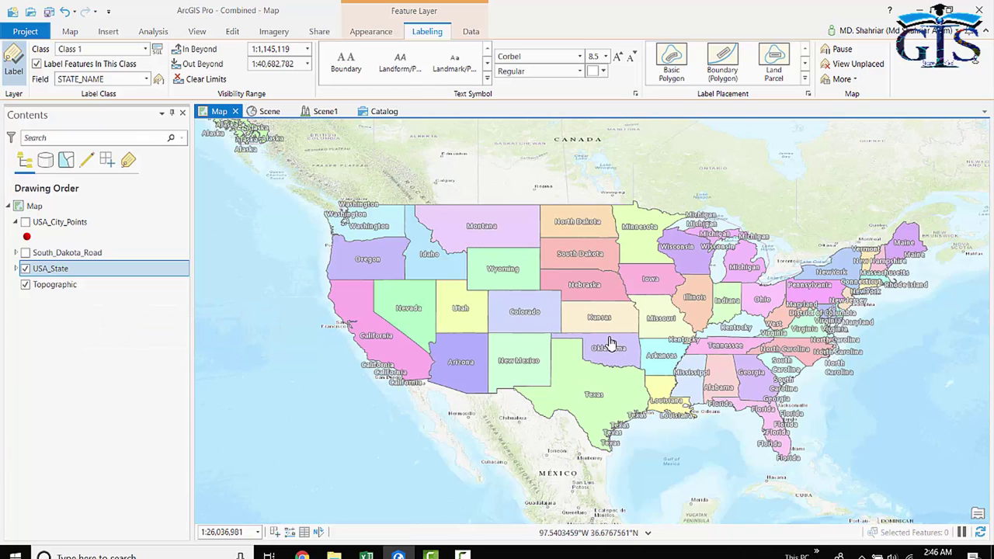
scroll(609, 343, "down", 1)
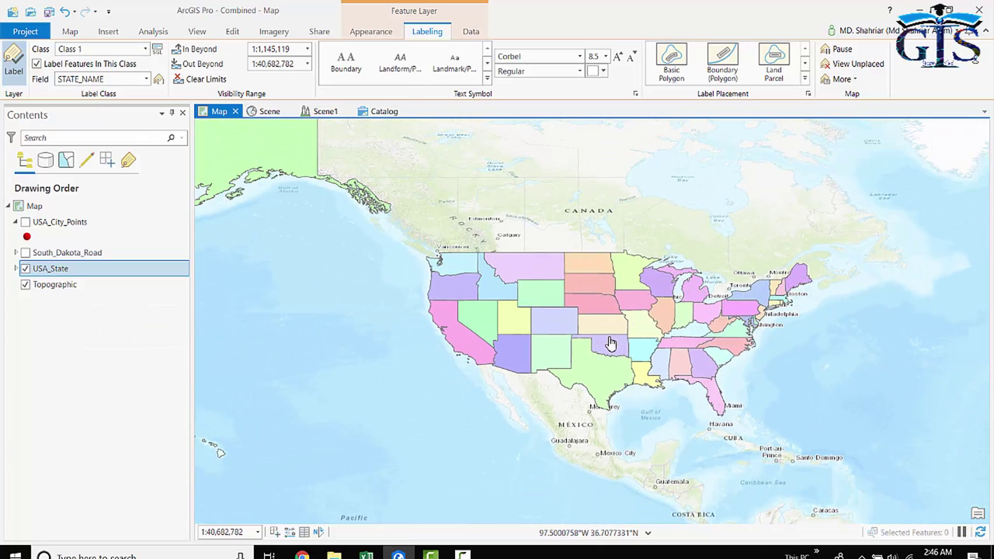